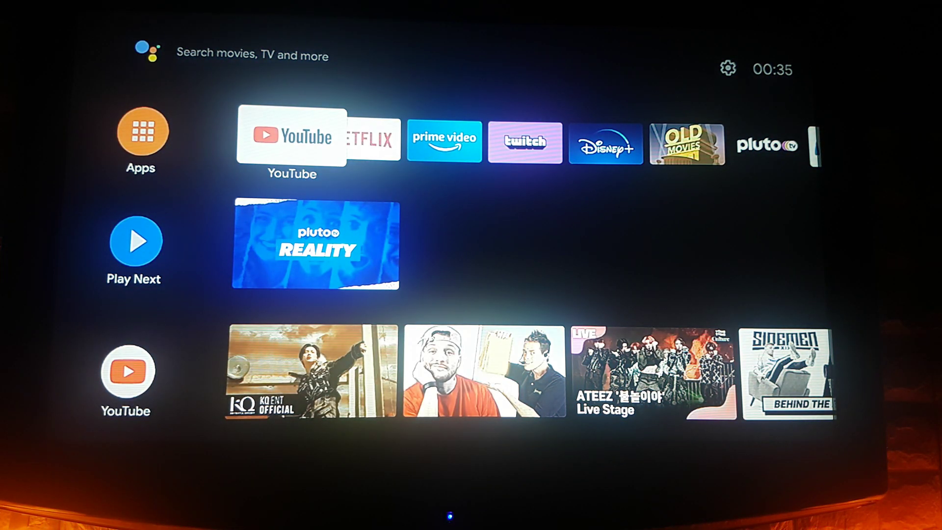
Step: Browse the app row past Netflix and Prime Video, settling on the Surfshark tile
{"action": "key", "text": "Down"}
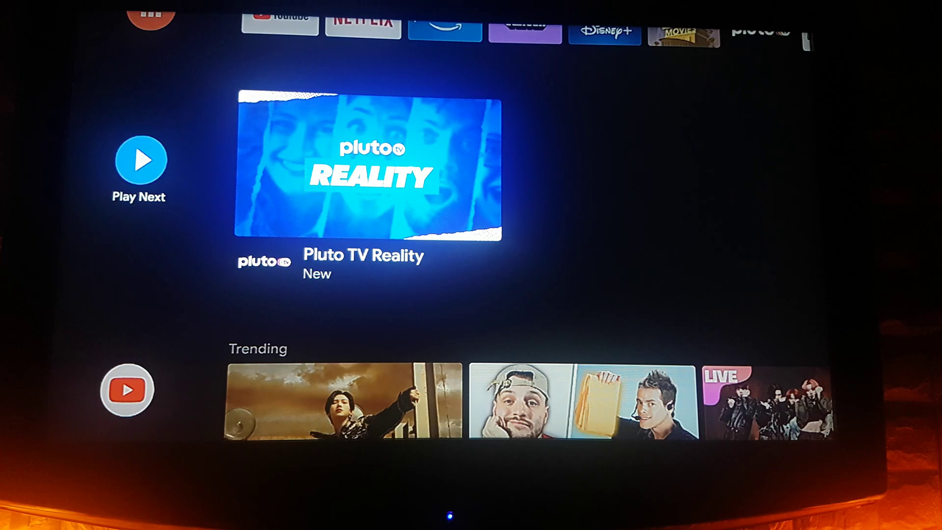
{"action": "key", "text": "Up"}
{"action": "key", "text": "Right"}
{"action": "key", "text": "Right"}
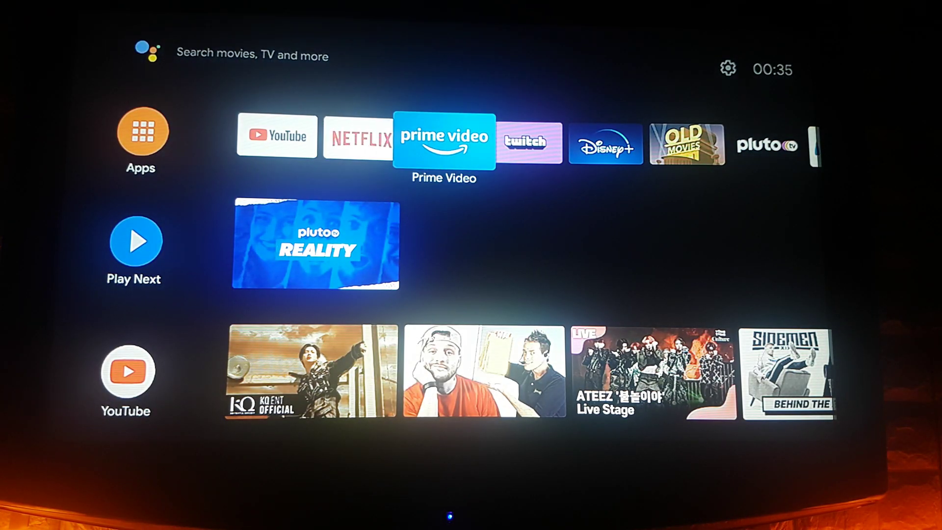
{"action": "key", "text": "Right"}
{"action": "key", "text": "Right"}
{"action": "key", "text": "Right"}
{"action": "key", "text": "Right"}
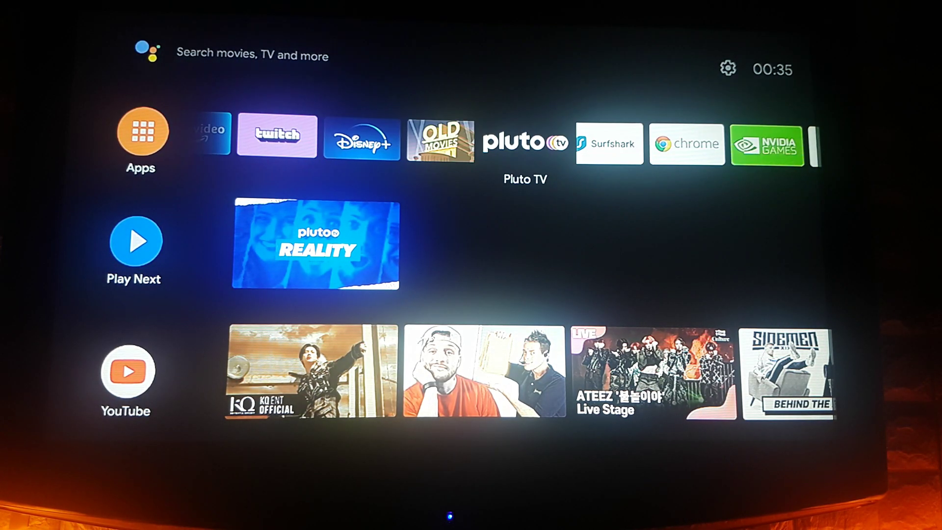
{"action": "key", "text": "Right"}
{"action": "key", "text": "Left"}
{"action": "key", "text": "Right"}
{"action": "key", "text": "Right"}
{"action": "key", "text": "Left"}
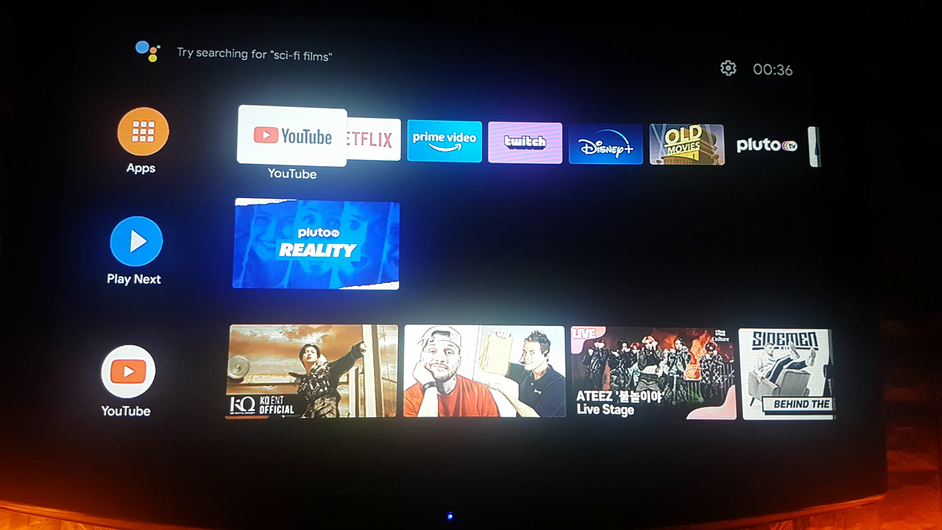
Step: Launch Surfshark and view its active United Kingdom – Manchester connection
{"action": "key", "text": "Right"}
{"action": "key", "text": "Right"}
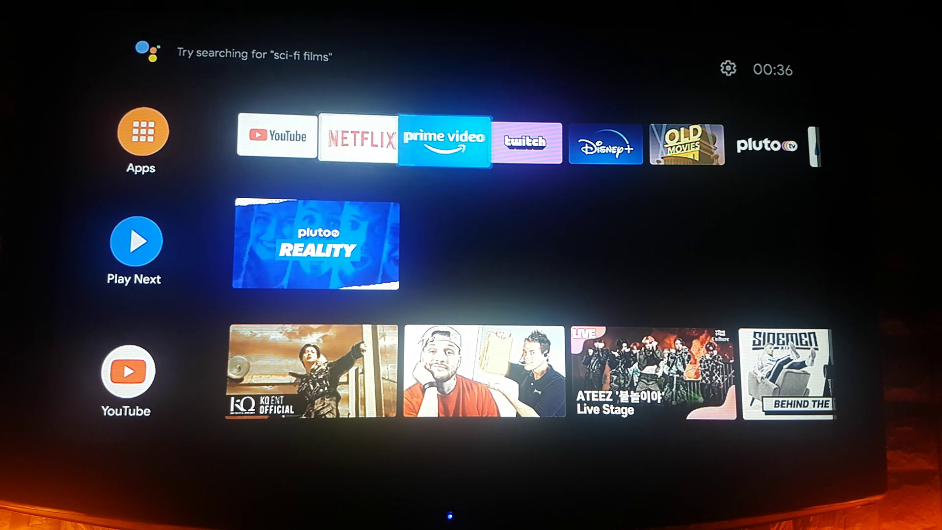
{"action": "key", "text": "Right"}
{"action": "key", "text": "Right"}
{"action": "key", "text": "Right"}
{"action": "key", "text": "Right"}
{"action": "key", "text": "Right"}
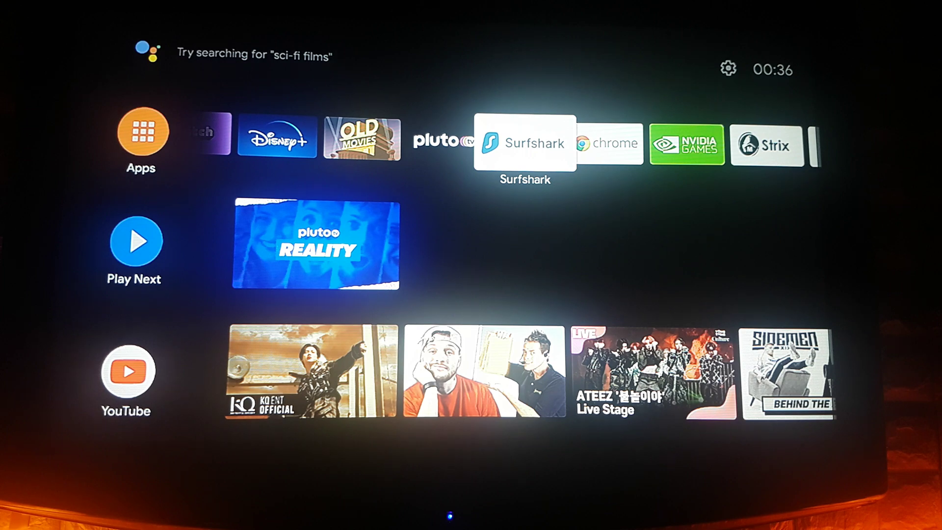
{"action": "key", "text": "Return"}
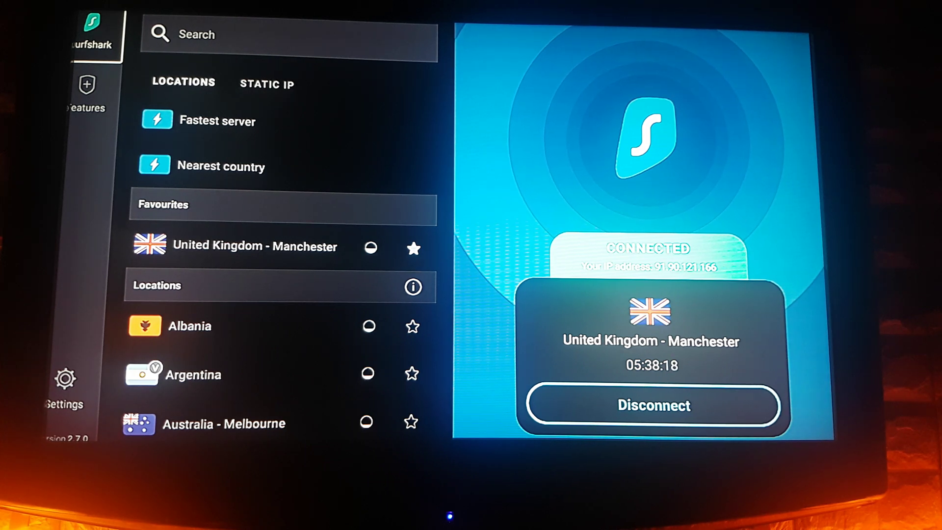
Step: Return to the home screen with the Surfshark tile highlighted in the app row
{"action": "key", "text": "Home"}
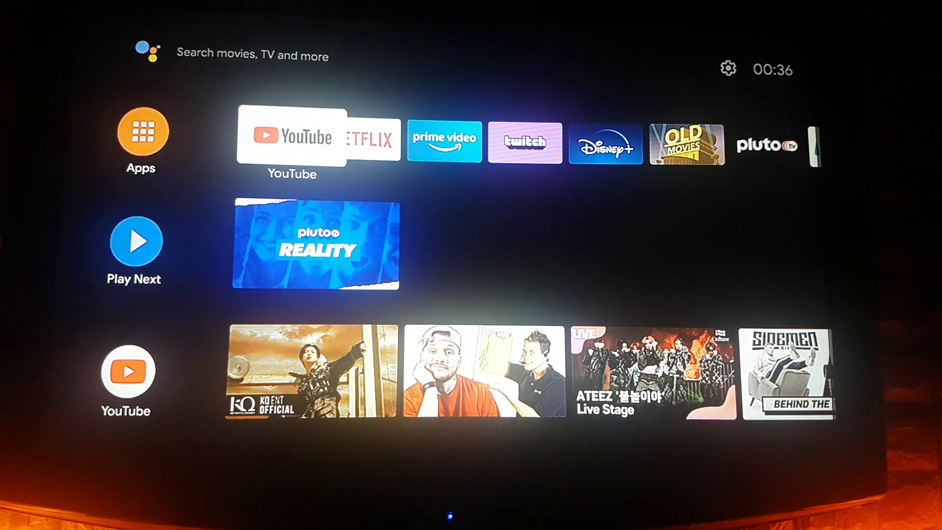
{"action": "key", "text": "Right"}
{"action": "key", "text": "Right"}
{"action": "key", "text": "Right"}
{"action": "key", "text": "Right"}
{"action": "key", "text": "Right"}
{"action": "key", "text": "Right"}
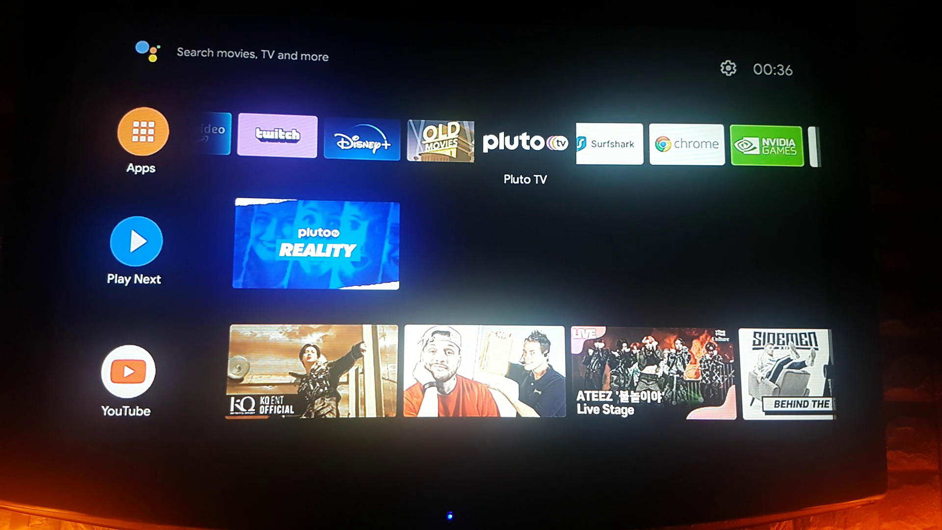
{"action": "key", "text": "Right"}
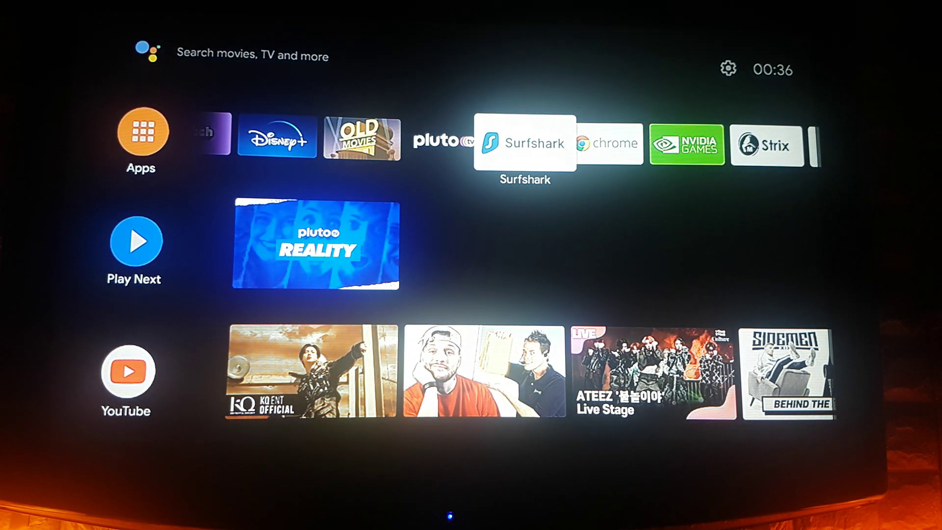